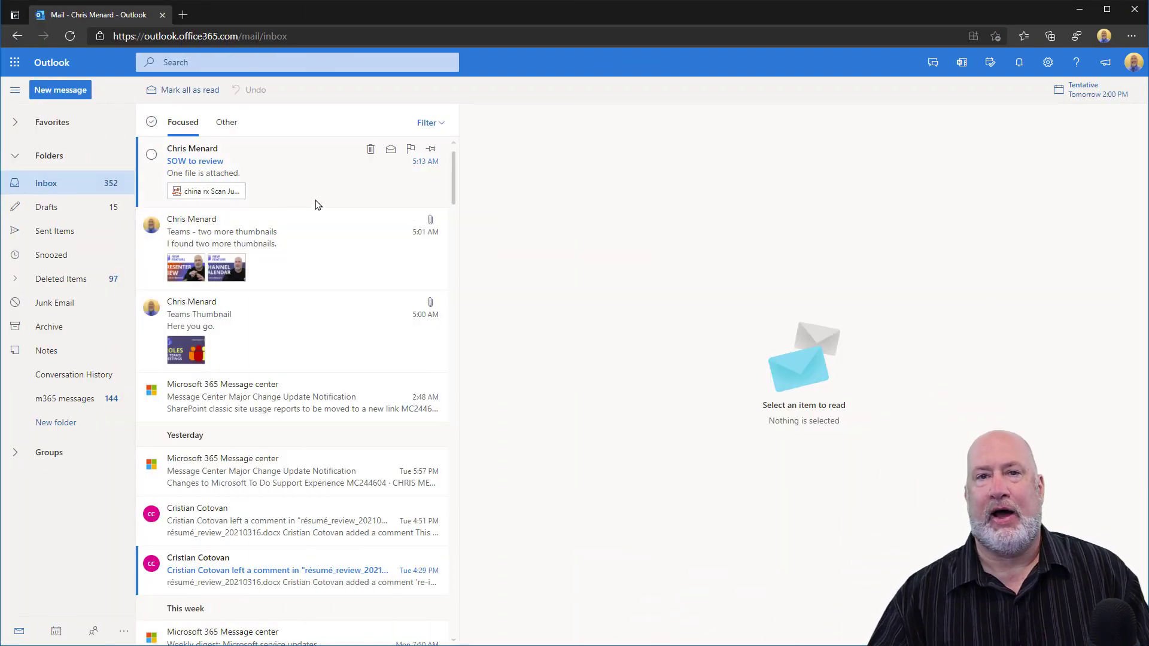
Filter the inbox to messages with attachments, then remove that filter.
{"action": "left_click", "coordinate": [439, 130]}
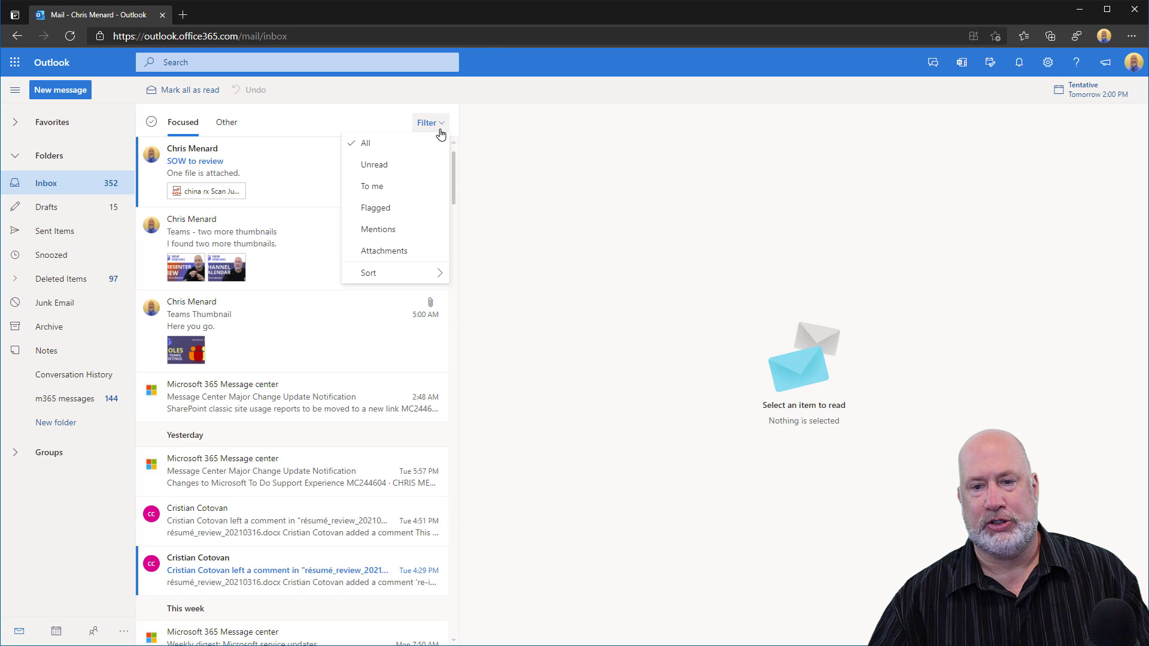
{"action": "left_click", "coordinate": [398, 255]}
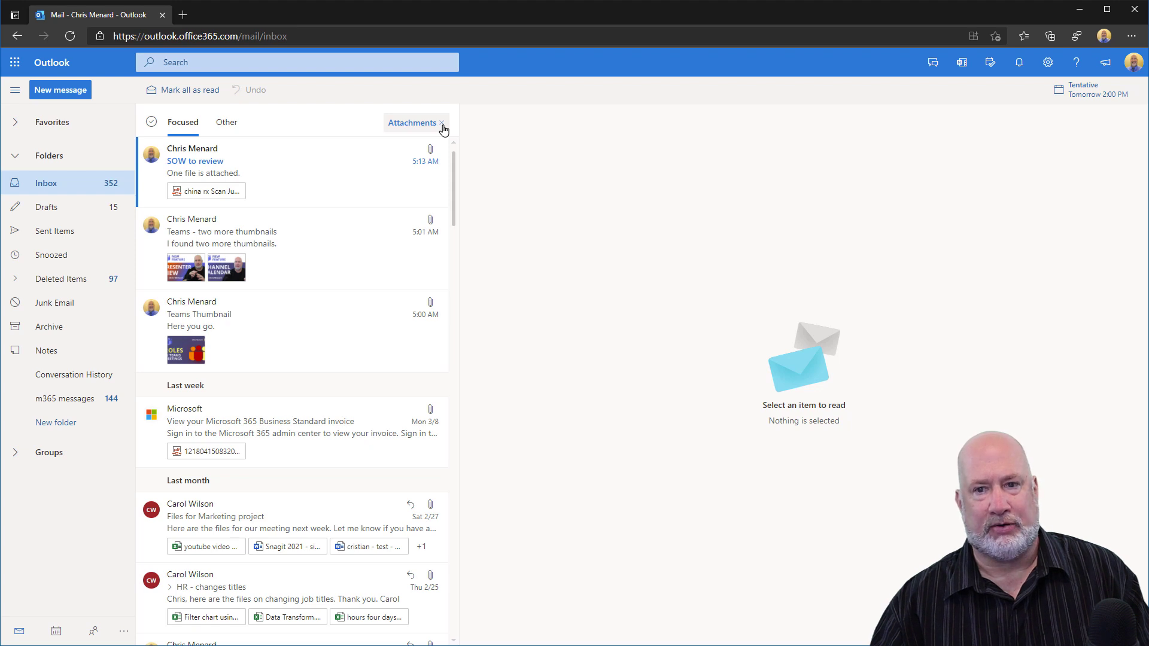
{"action": "left_click", "coordinate": [443, 124]}
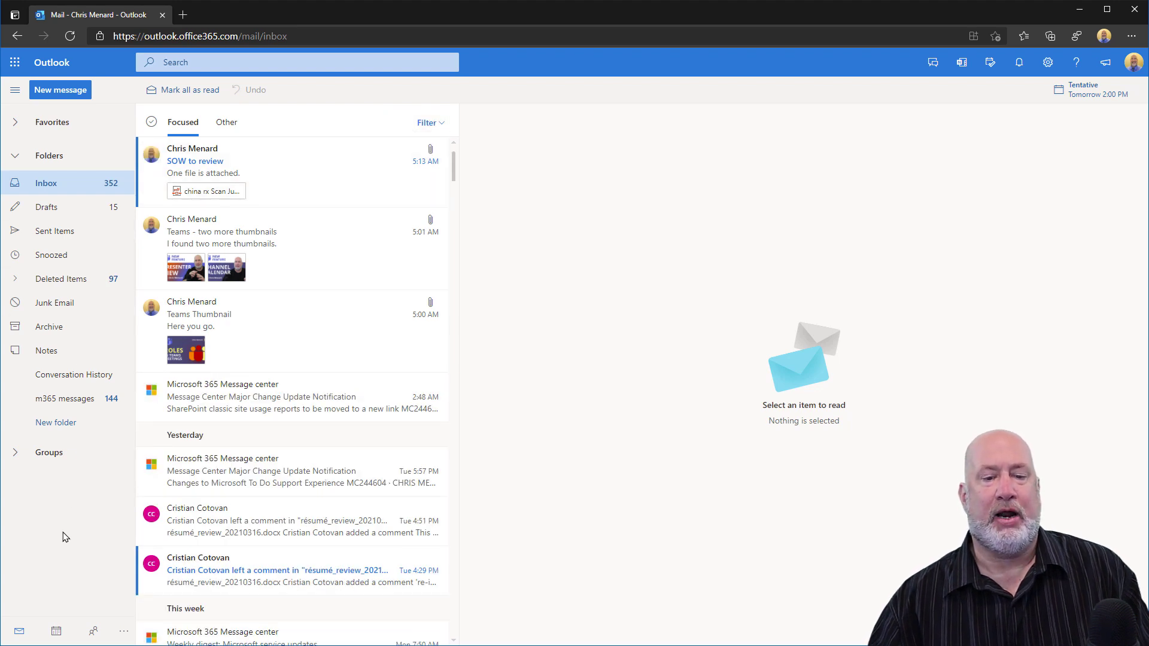
Go to the Files page through More apps and check its /files/ web address.
{"action": "left_click", "coordinate": [122, 634]}
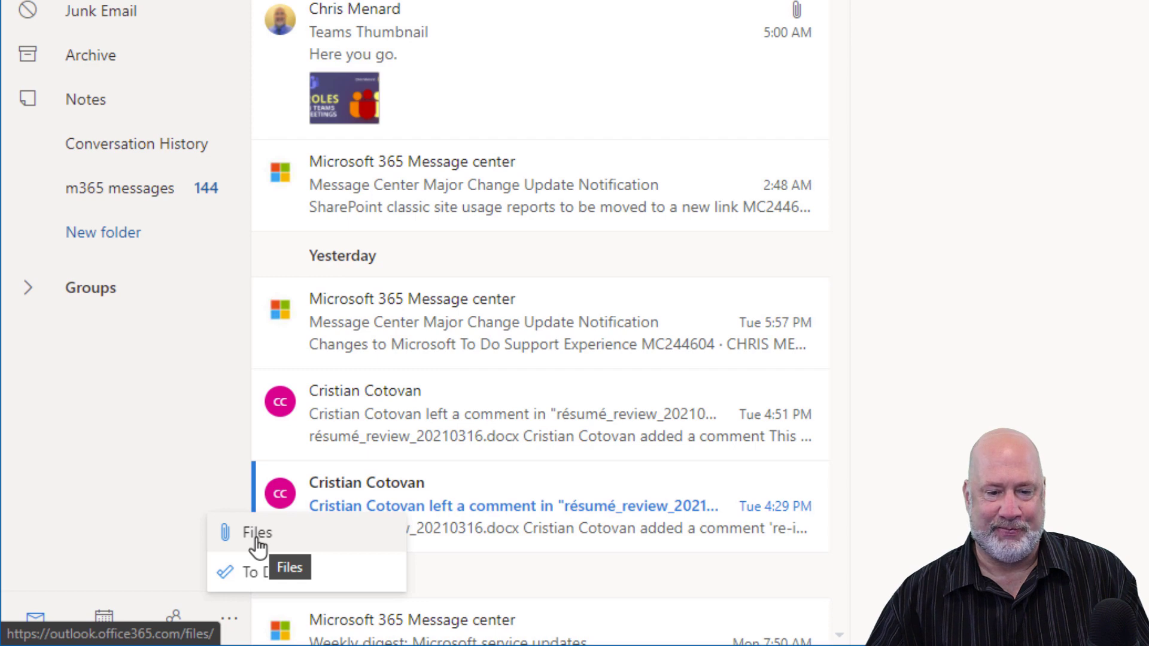
{"action": "left_click", "coordinate": [257, 534]}
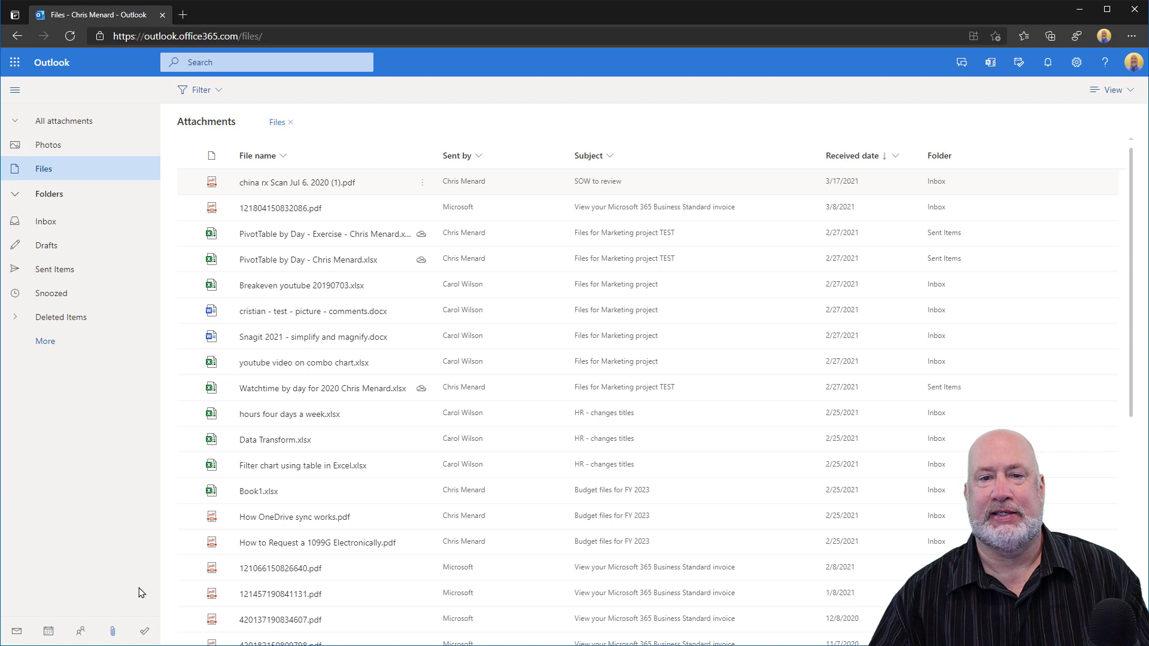
{"action": "left_click", "coordinate": [229, 37]}
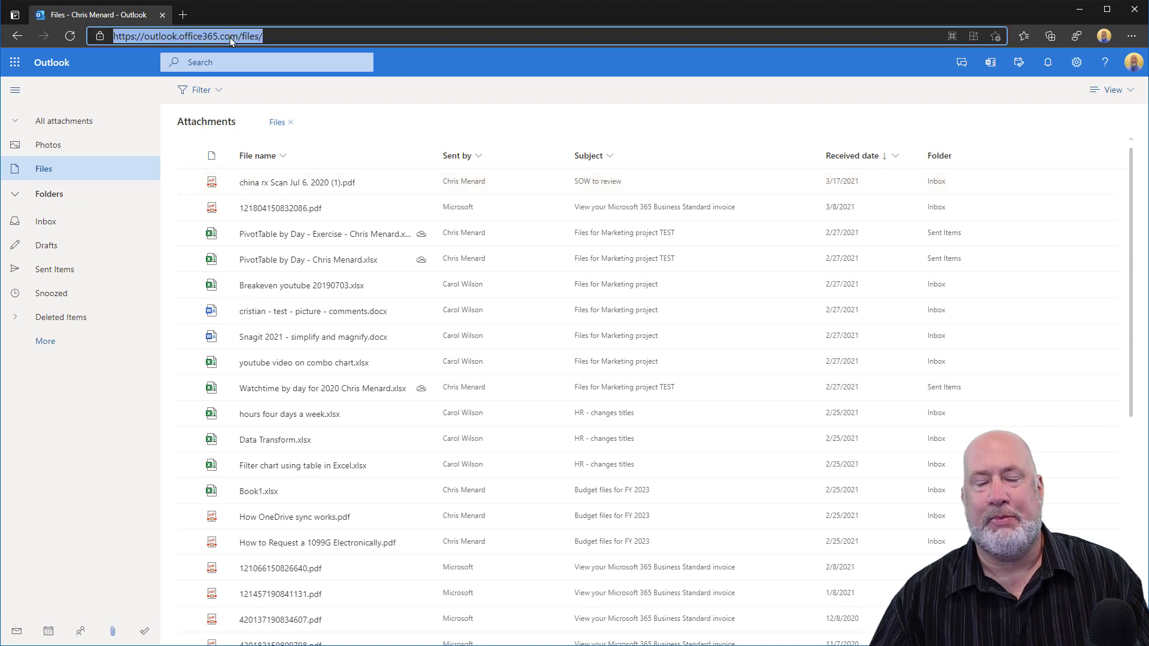
{"action": "left_click", "coordinate": [301, 37]}
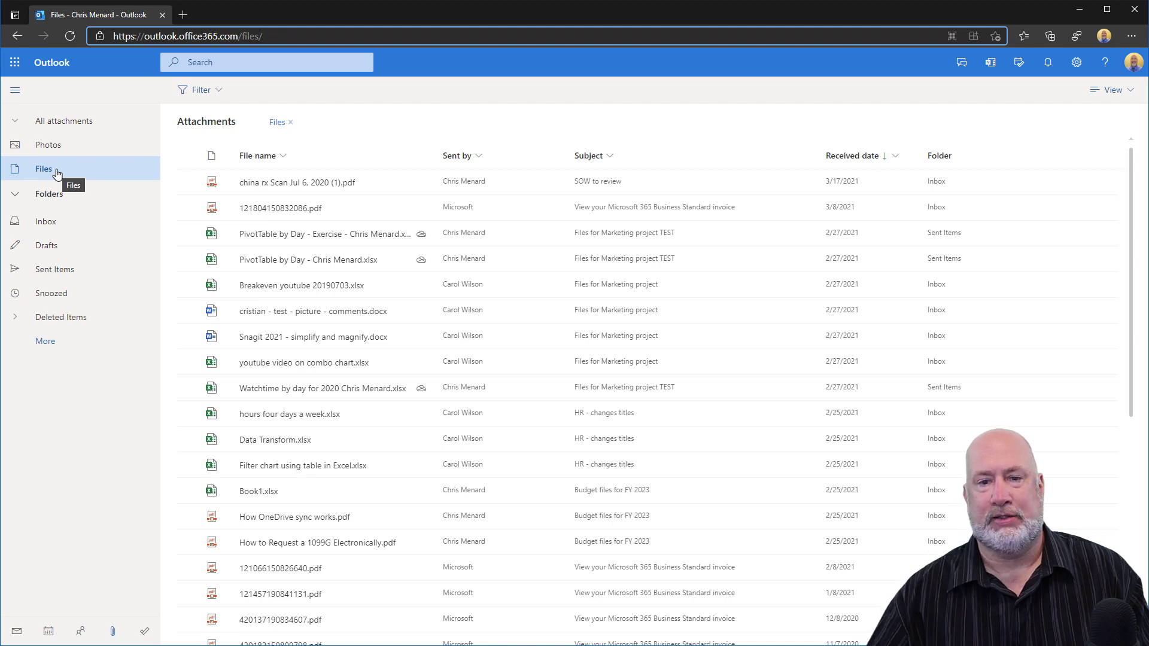
Sort attachments by file name A to Z, then by Sent by A to Z, leaving received date unchanged.
{"action": "left_click", "coordinate": [279, 160]}
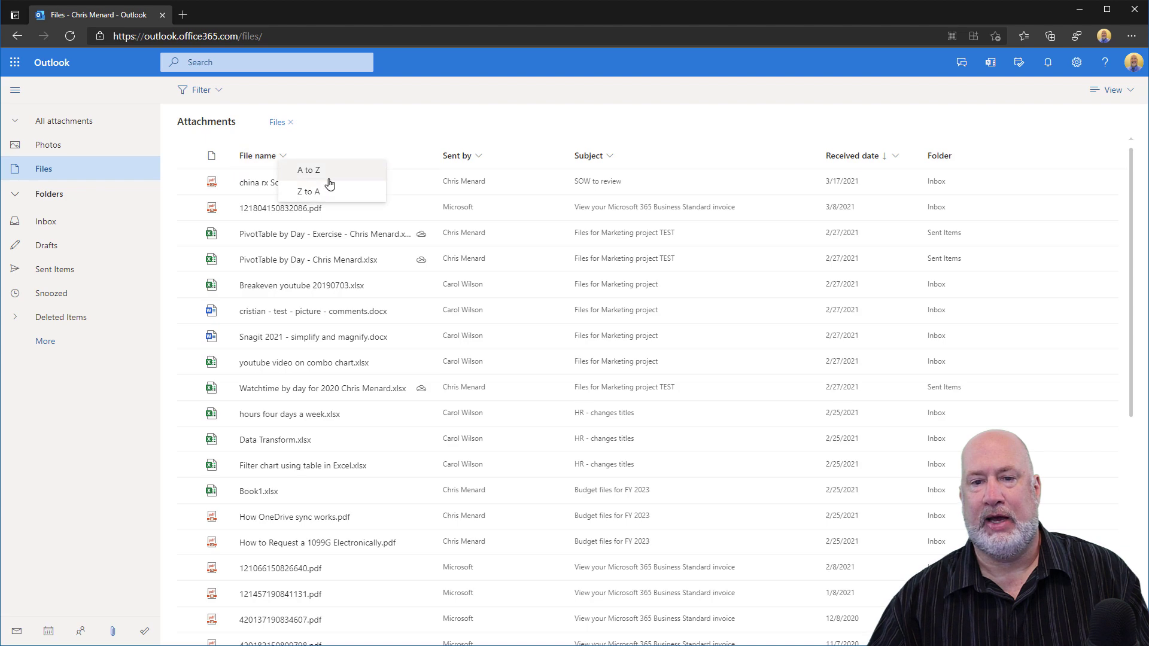
{"action": "left_click", "coordinate": [325, 171]}
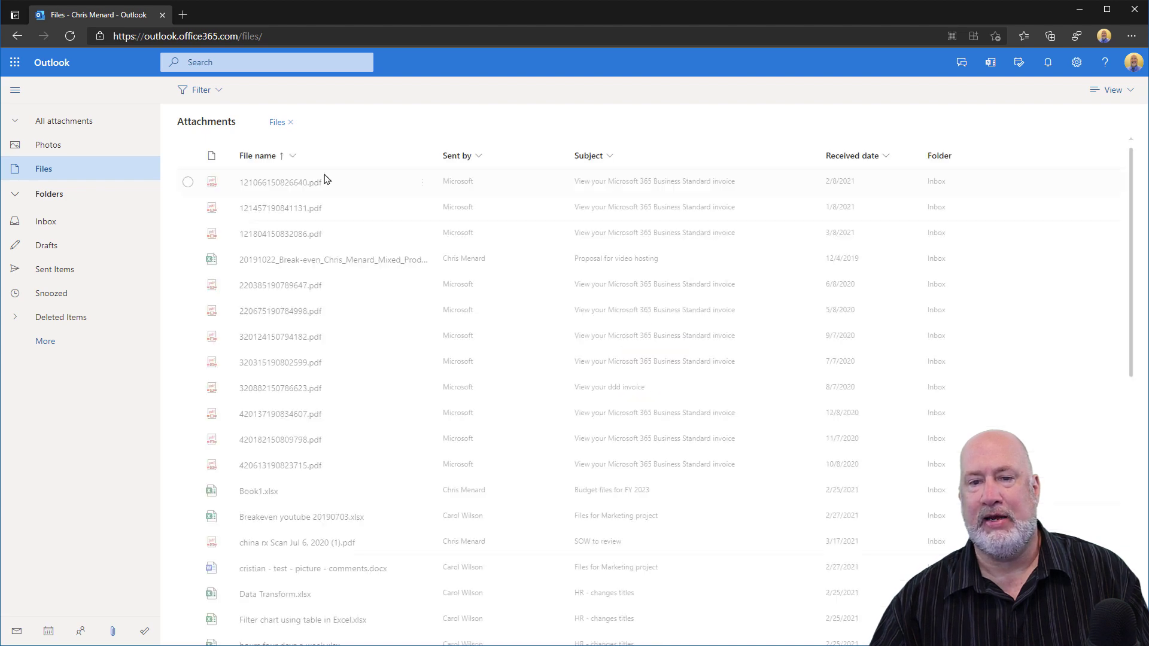
{"action": "left_click", "coordinate": [477, 158]}
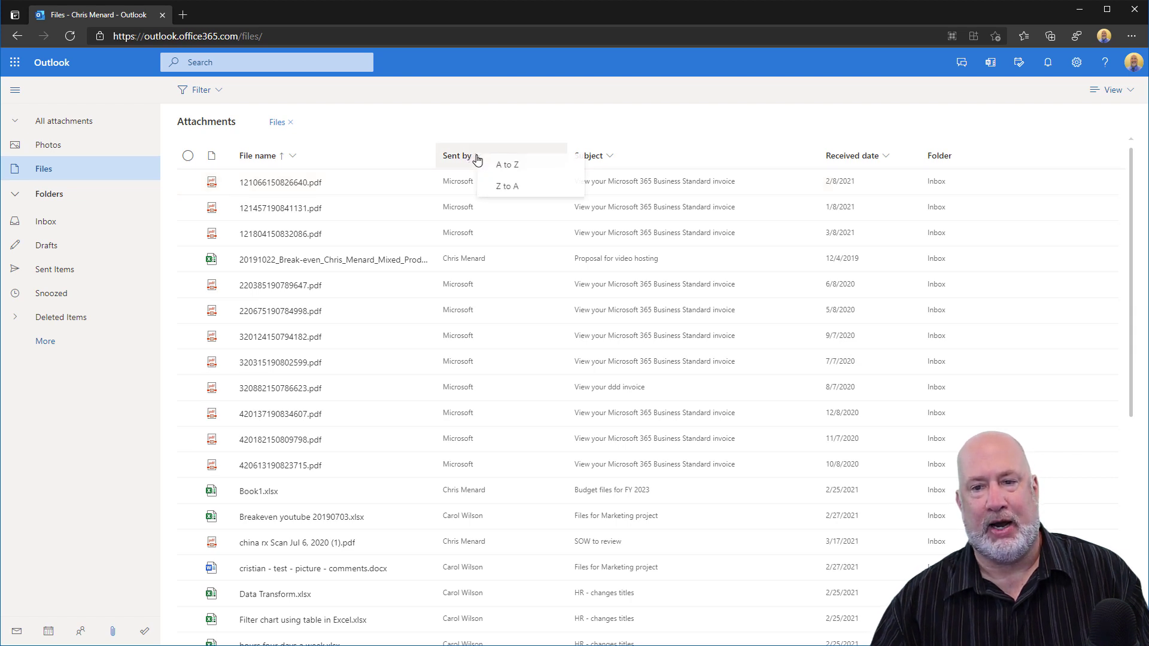
{"action": "left_click", "coordinate": [503, 175]}
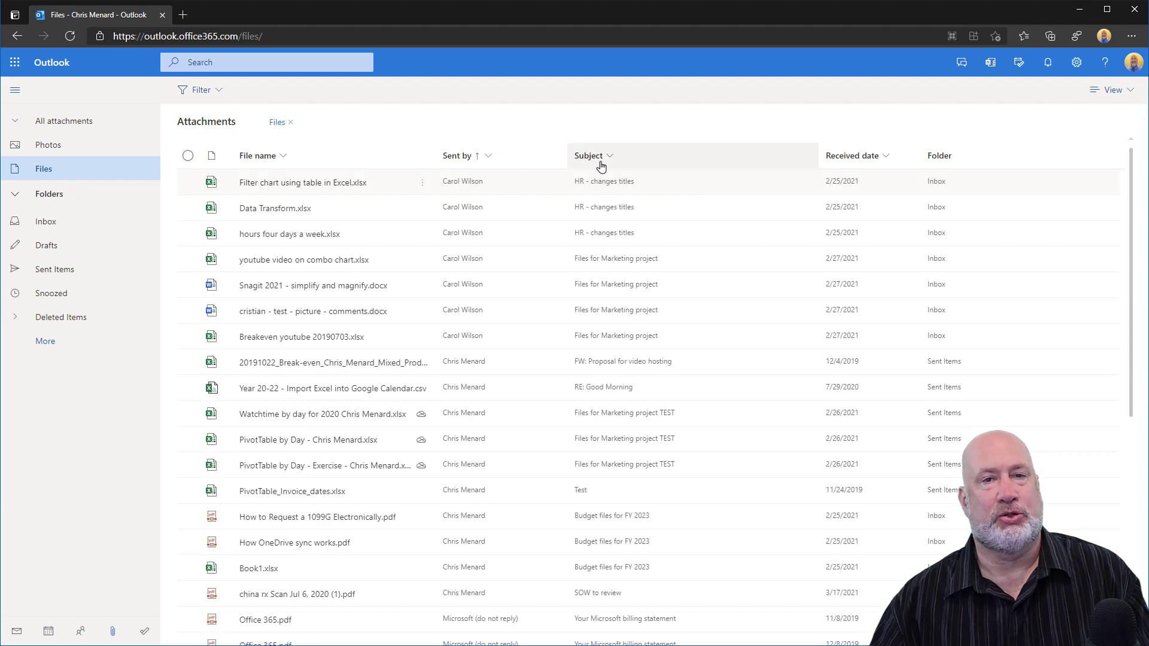
{"action": "left_click", "coordinate": [866, 161]}
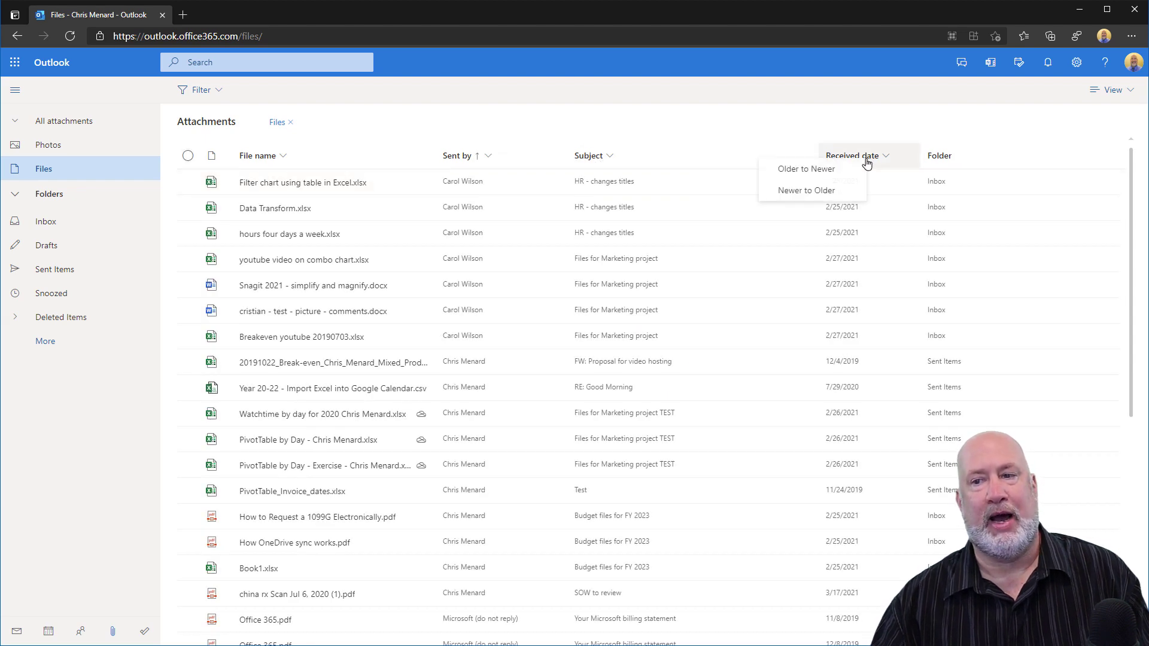
{"action": "left_click", "coordinate": [867, 159]}
{"action": "left_click", "coordinate": [867, 159]}
{"action": "left_click", "coordinate": [1011, 127]}
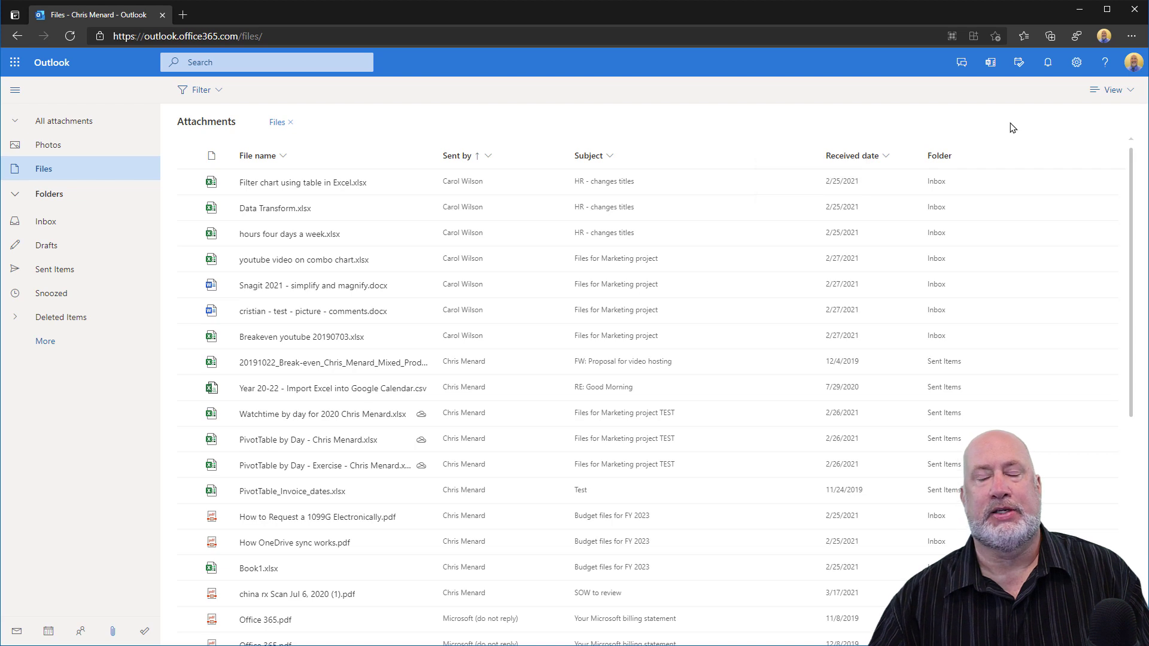
Try the Excel and Word type filters, then reset the filter to all Files.
{"action": "left_click", "coordinate": [216, 92]}
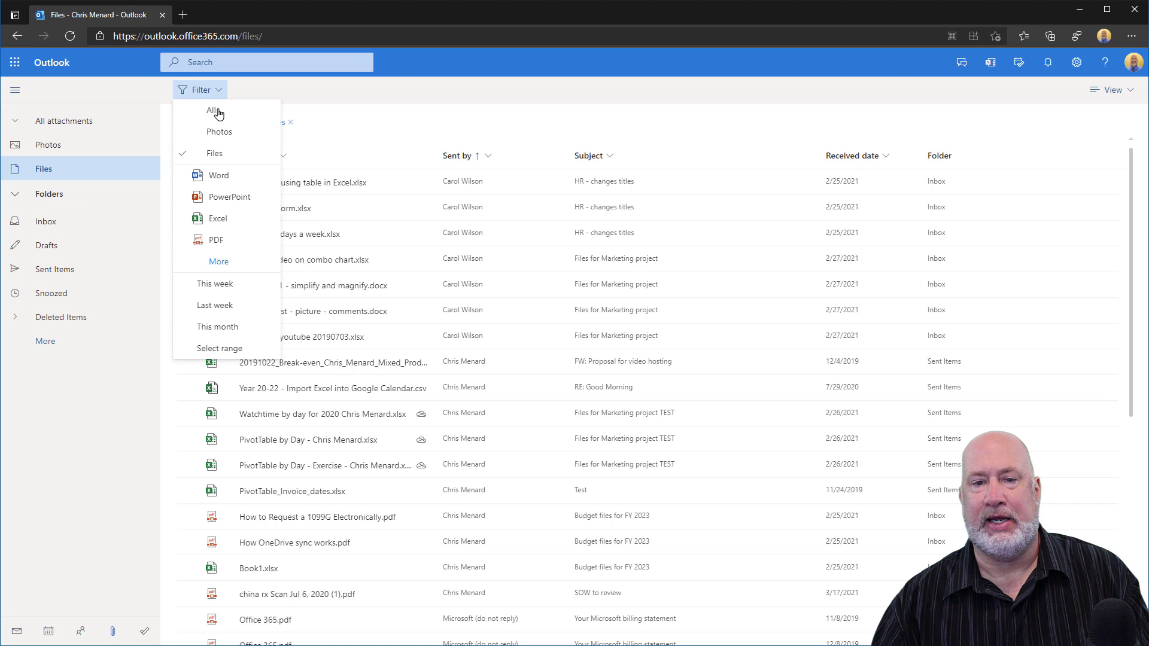
{"action": "left_click", "coordinate": [182, 226]}
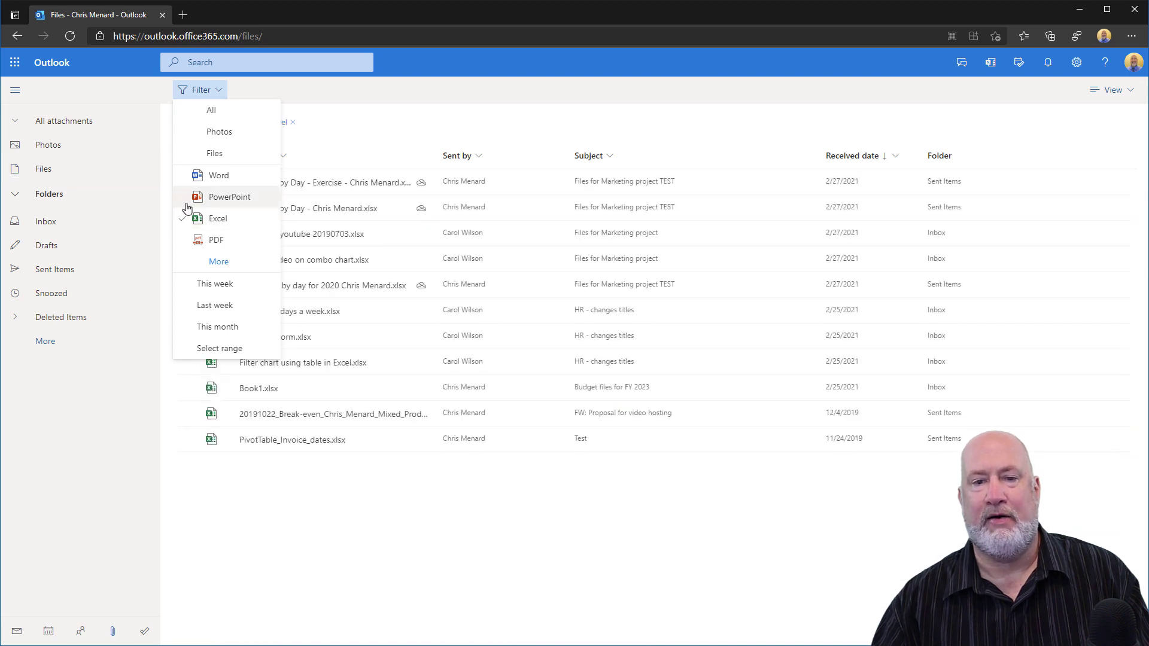
{"action": "left_click", "coordinate": [183, 180]}
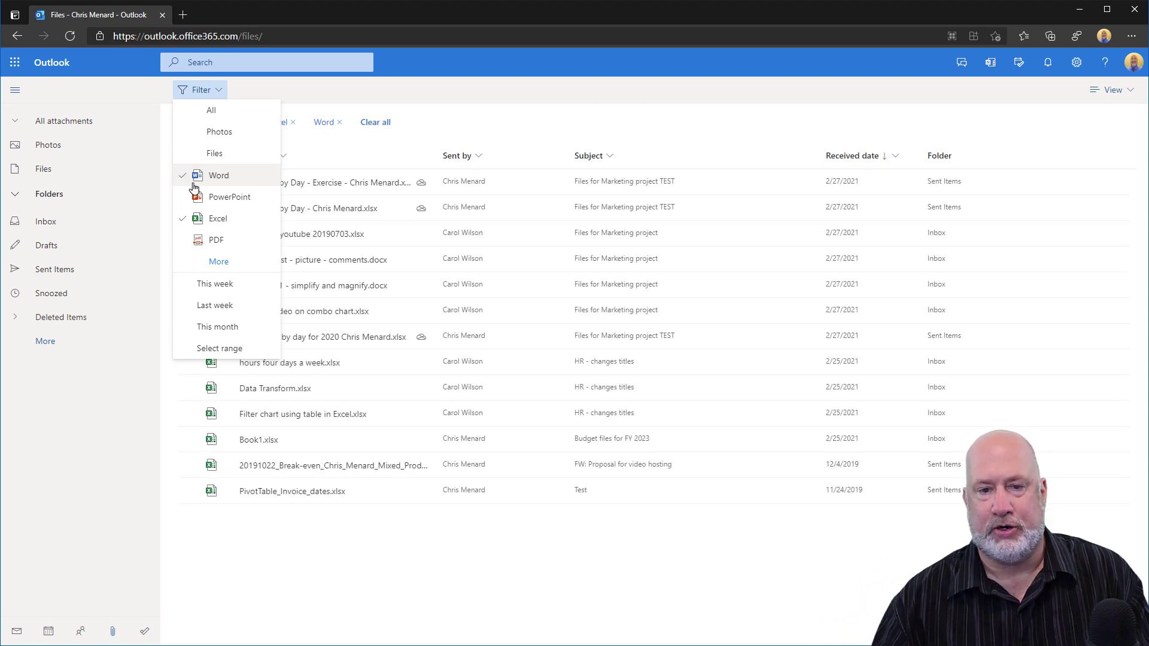
{"action": "left_click", "coordinate": [214, 262]}
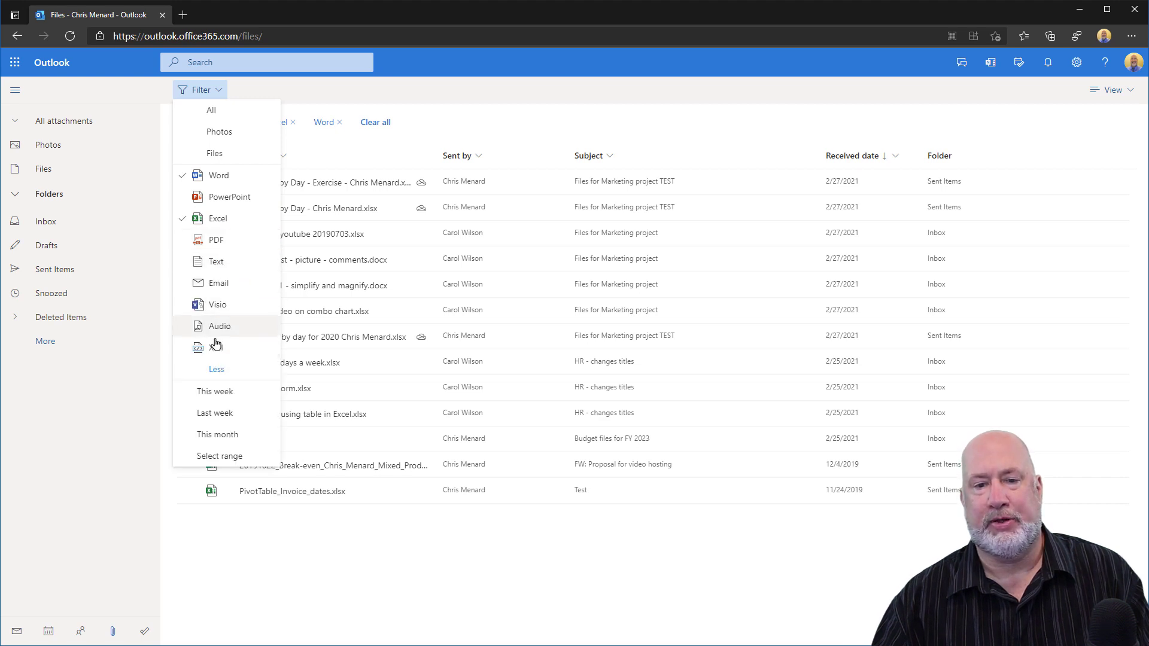
{"action": "left_click", "coordinate": [222, 159]}
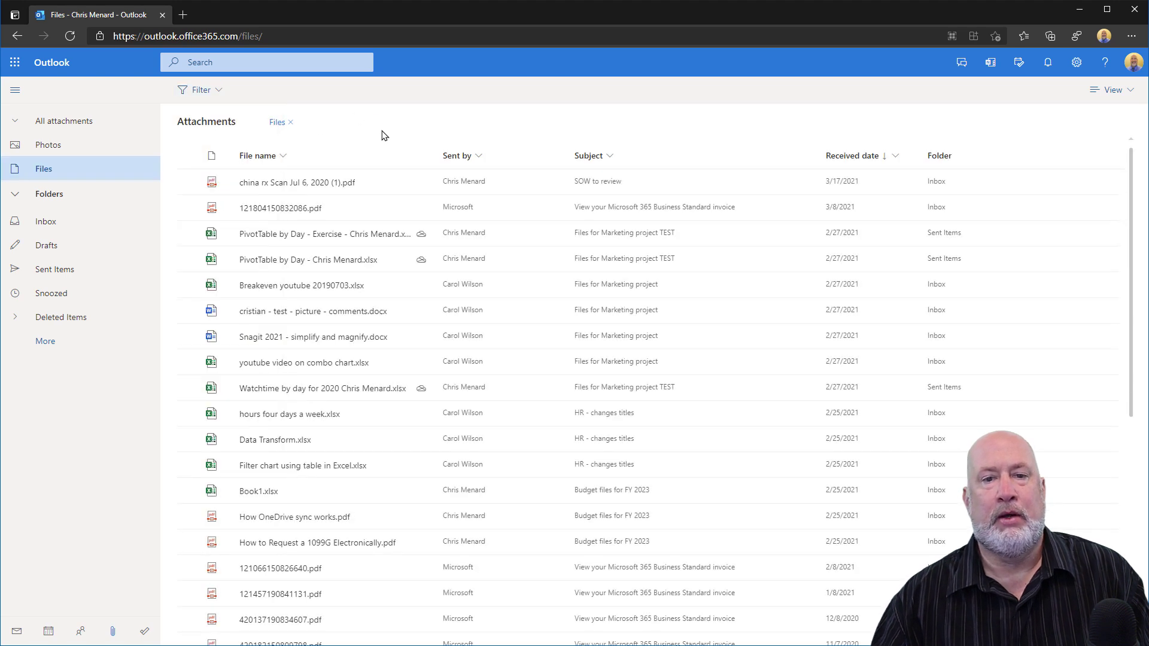
Sort the file attachments by Sent by, A to Z.
{"action": "left_click", "coordinate": [484, 160]}
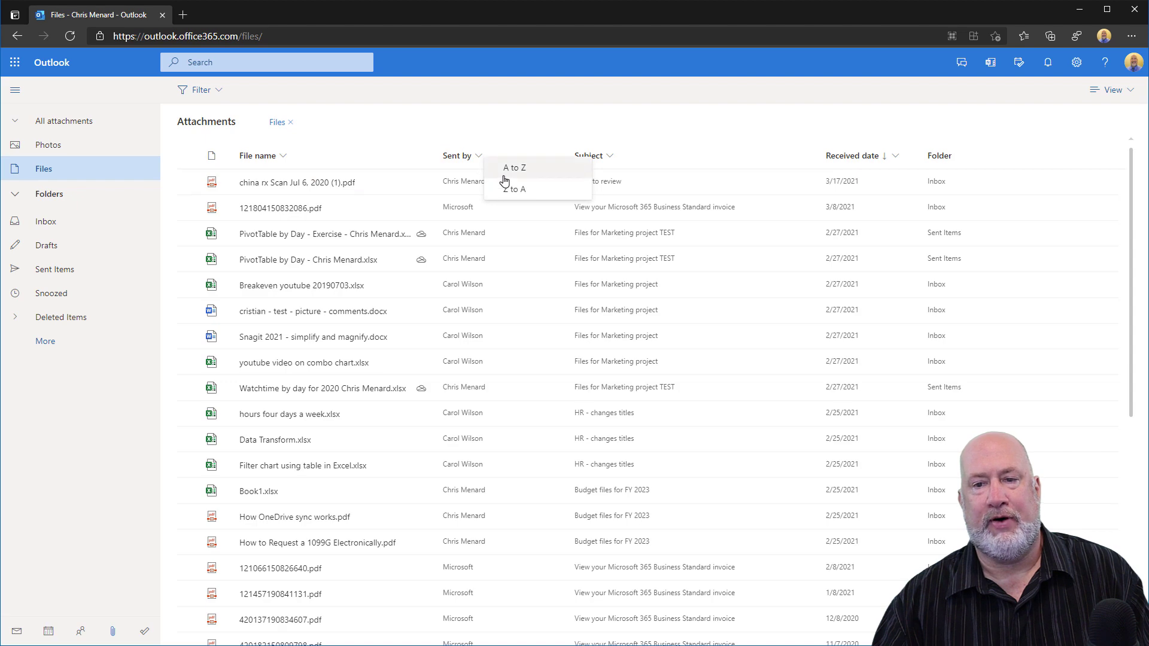
{"action": "left_click", "coordinate": [505, 181]}
{"action": "scroll", "coordinate": [506, 182], "scroll_direction": "down", "scroll_amount": 6}
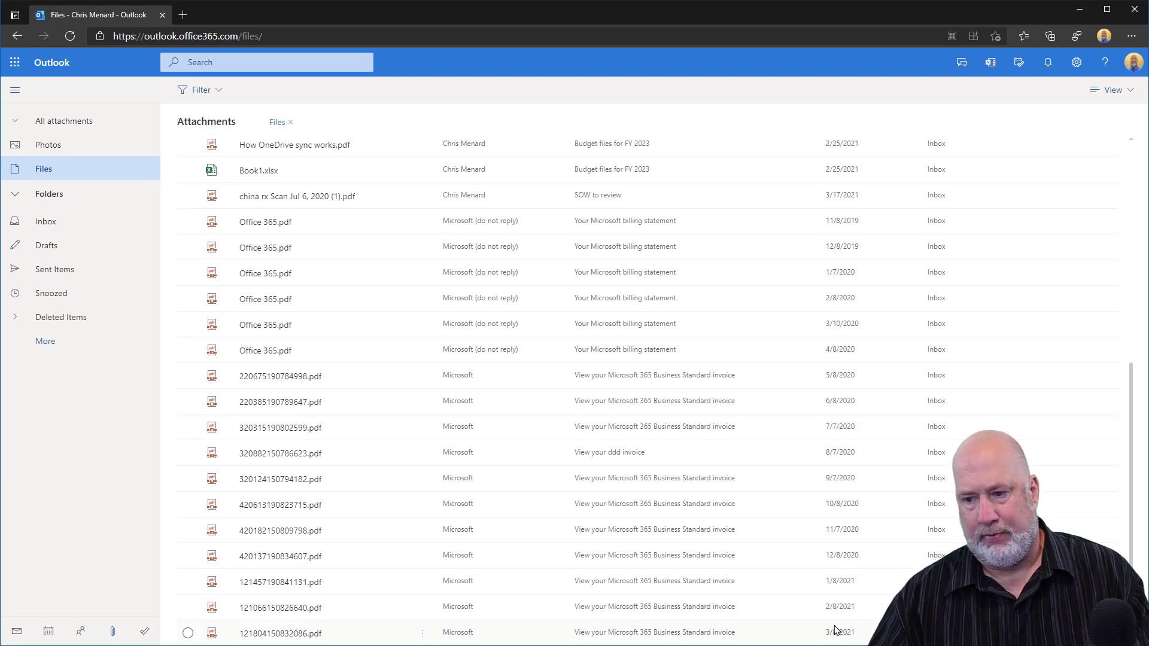
Share 121804150832086.pdf by email, then close the draft without sending.
{"action": "left_click", "coordinate": [424, 635]}
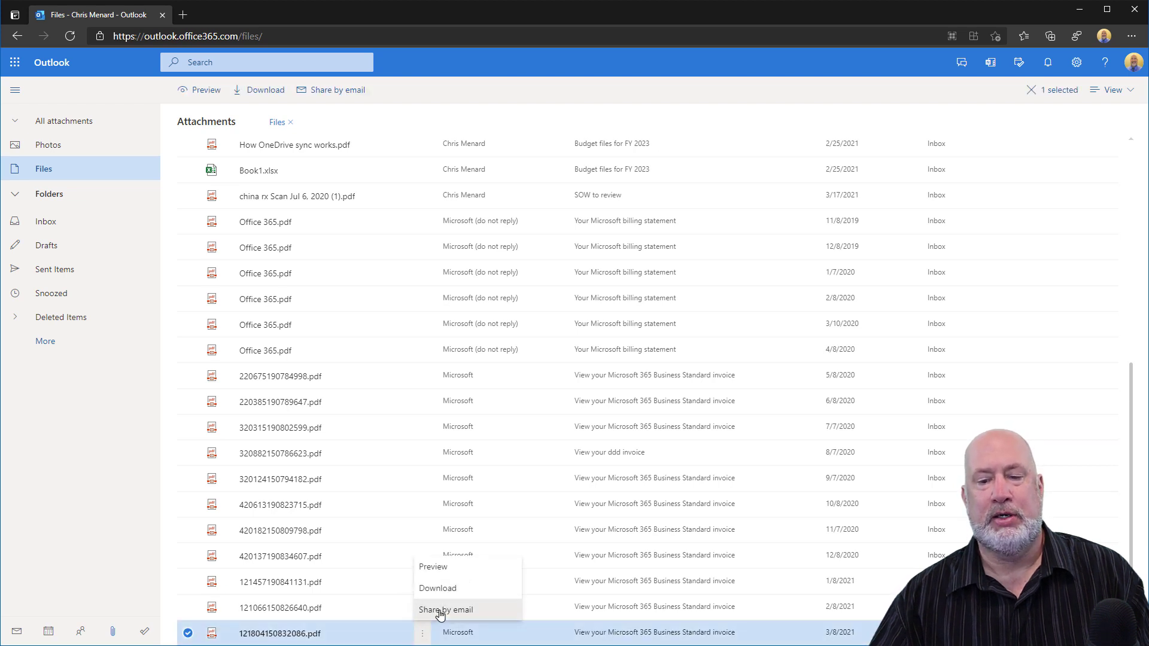
{"action": "left_click", "coordinate": [440, 610]}
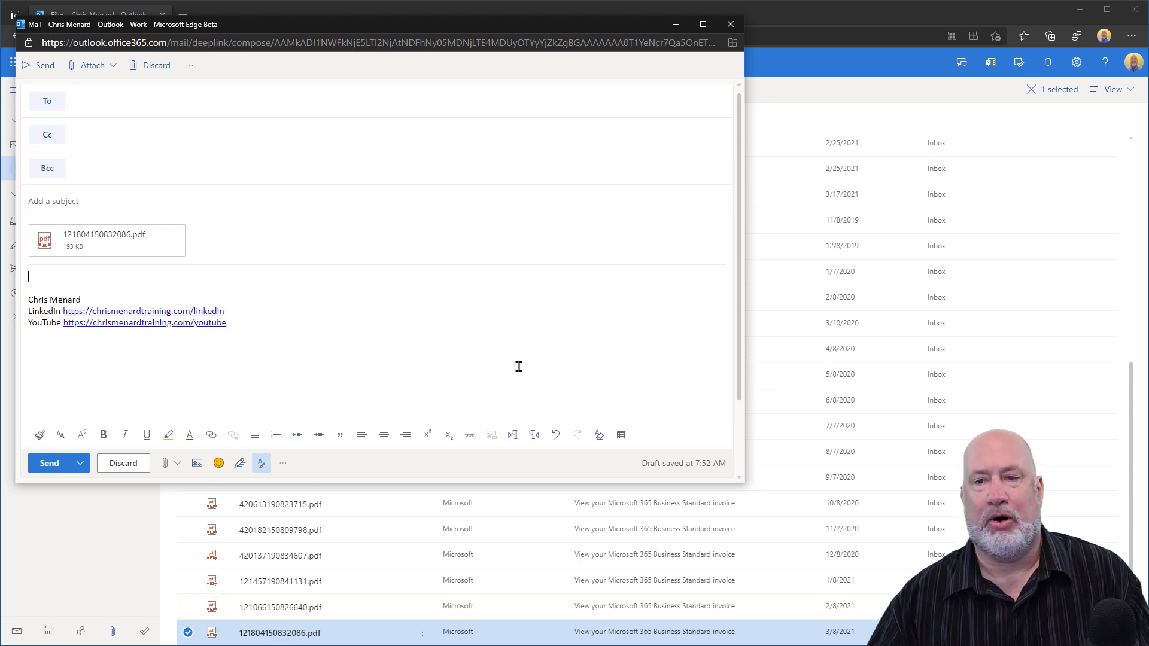
{"action": "left_click", "coordinate": [731, 24]}
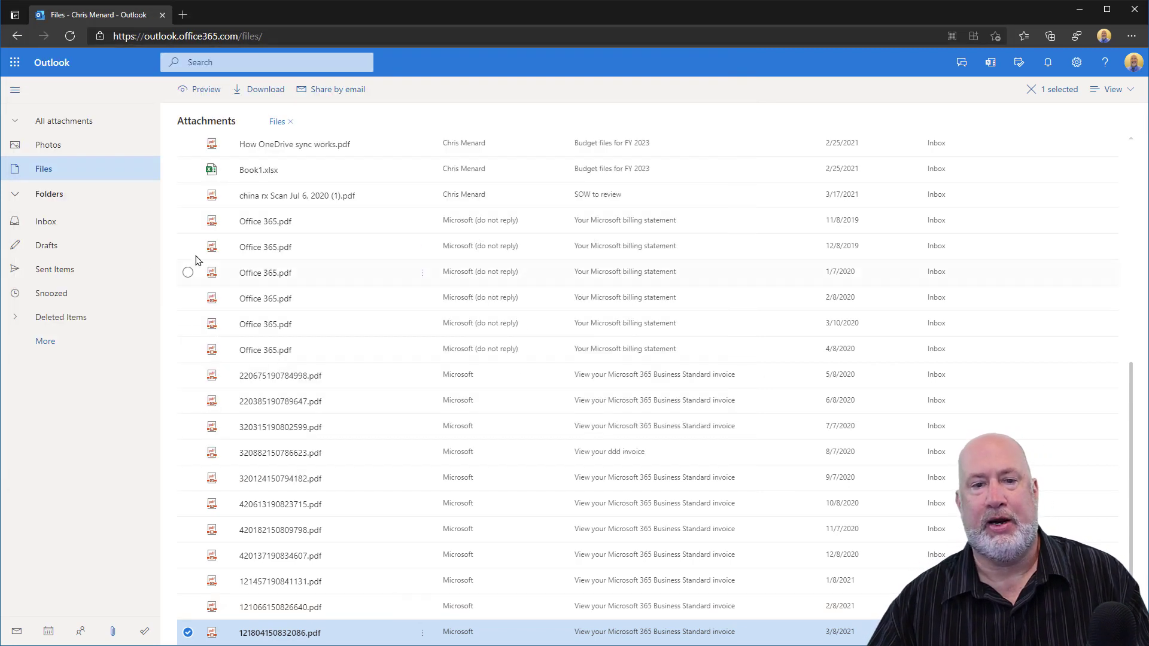
{"action": "scroll", "coordinate": [578, 222], "scroll_direction": "up", "scroll_amount": 7}
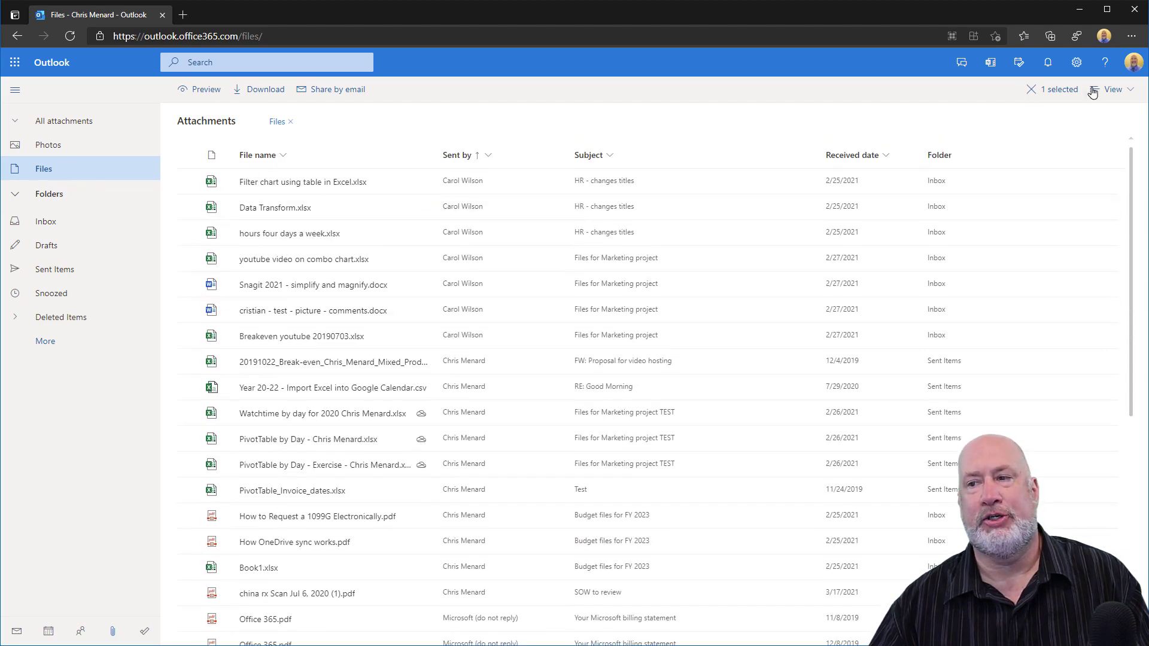
Switch the attachments to Tiles view, browse the month groups, then return to List view.
{"action": "left_click", "coordinate": [1118, 91]}
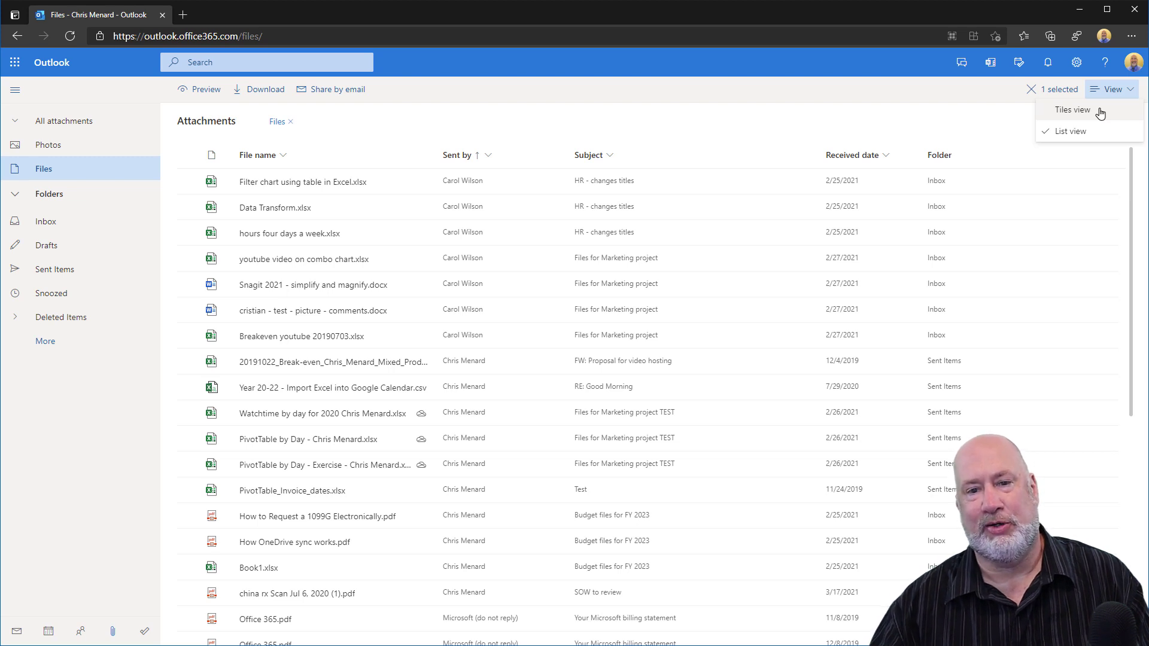
{"action": "left_click", "coordinate": [1100, 113]}
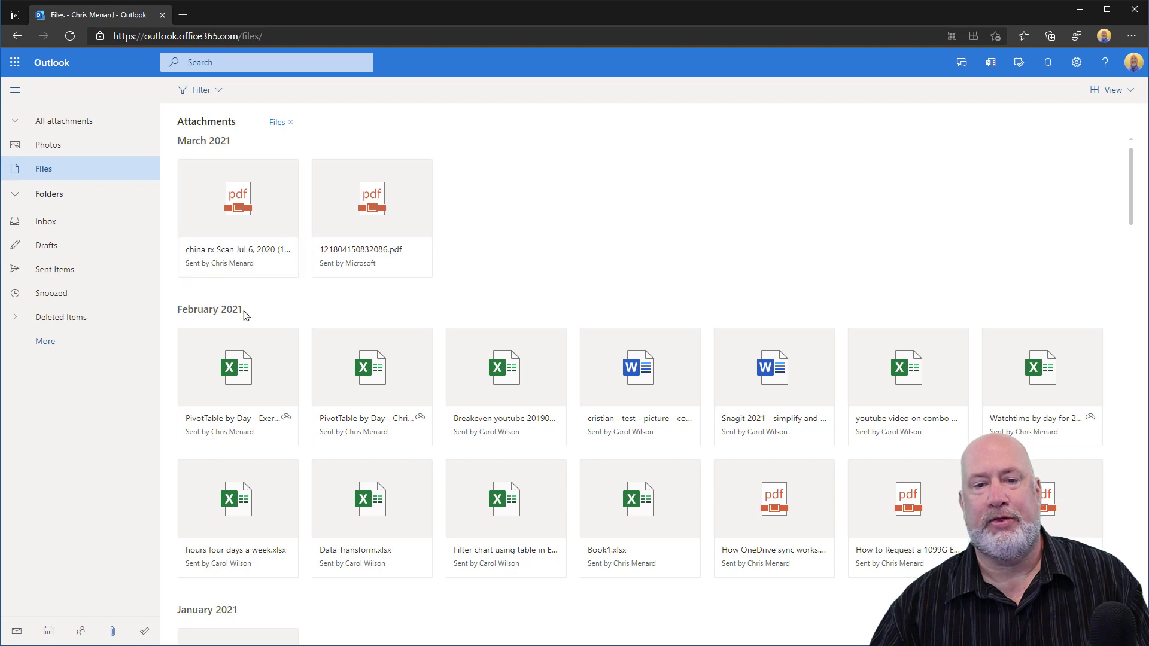
{"action": "scroll", "coordinate": [410, 286], "scroll_direction": "down", "scroll_amount": 5}
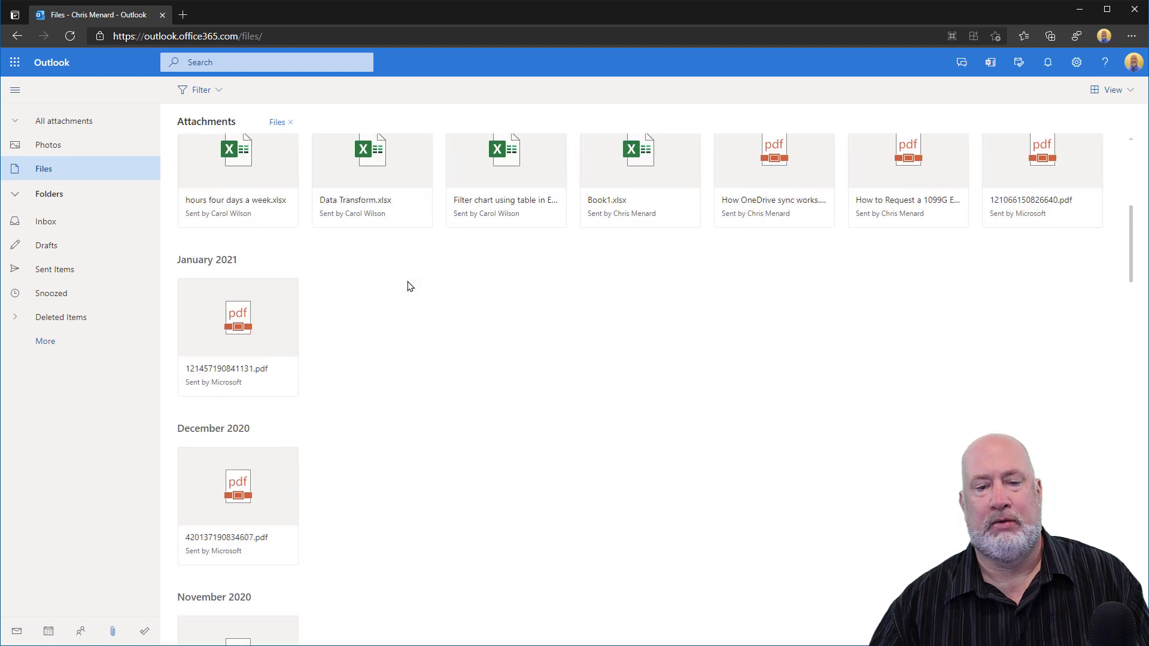
{"action": "scroll", "coordinate": [392, 341], "scroll_direction": "up", "scroll_amount": 6}
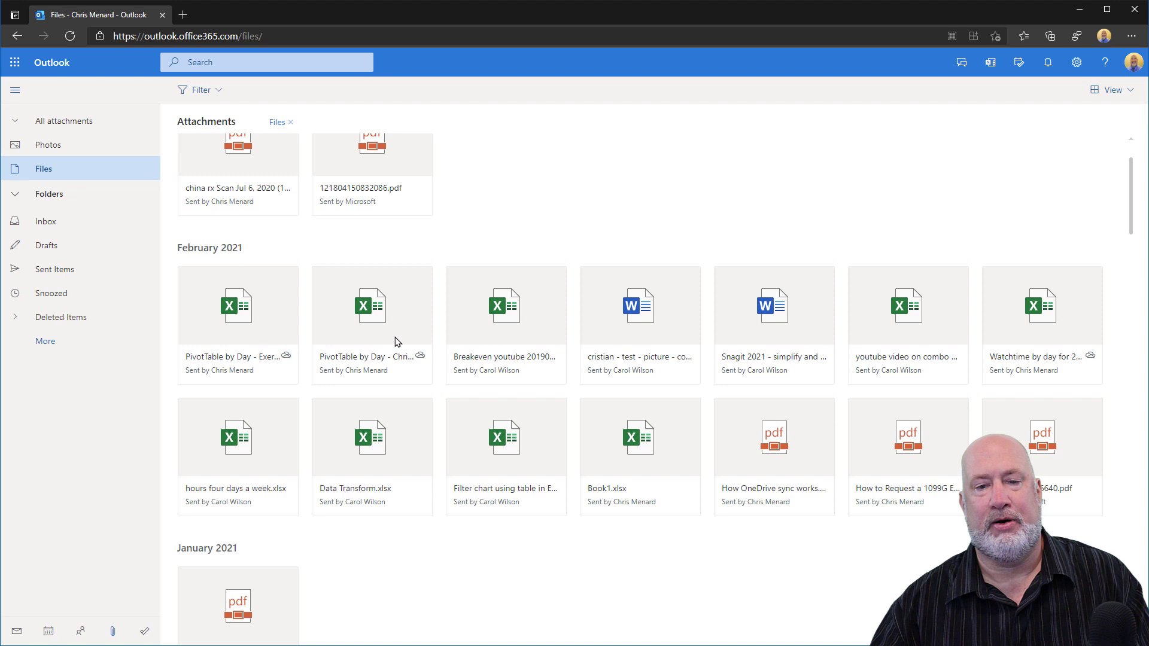
{"action": "scroll", "coordinate": [395, 342], "scroll_direction": "up", "scroll_amount": 1}
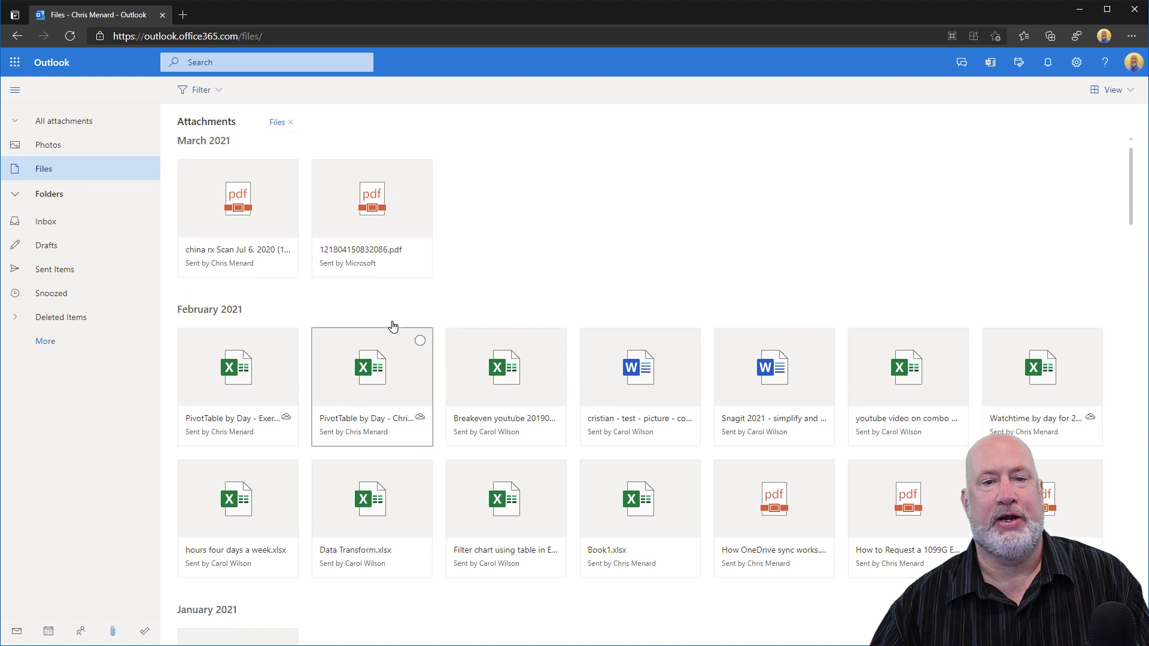
{"action": "left_click", "coordinate": [1118, 95]}
{"action": "left_click", "coordinate": [1077, 133]}
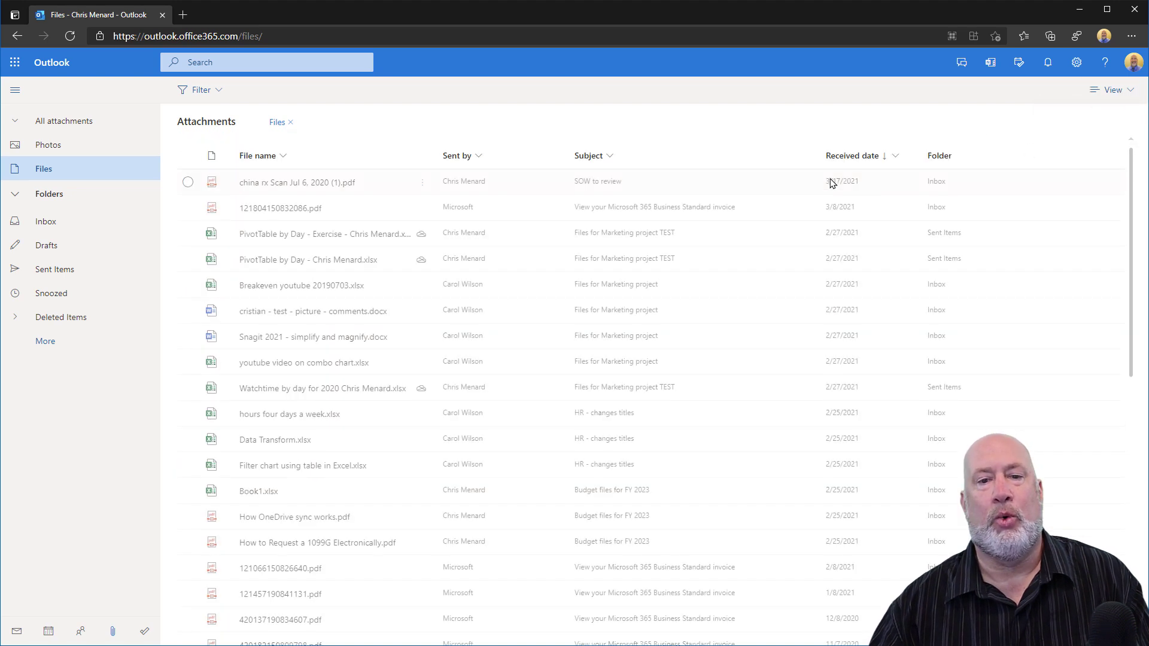
Show only Photos from the left pane and display them in Tiles view.
{"action": "left_click", "coordinate": [54, 150]}
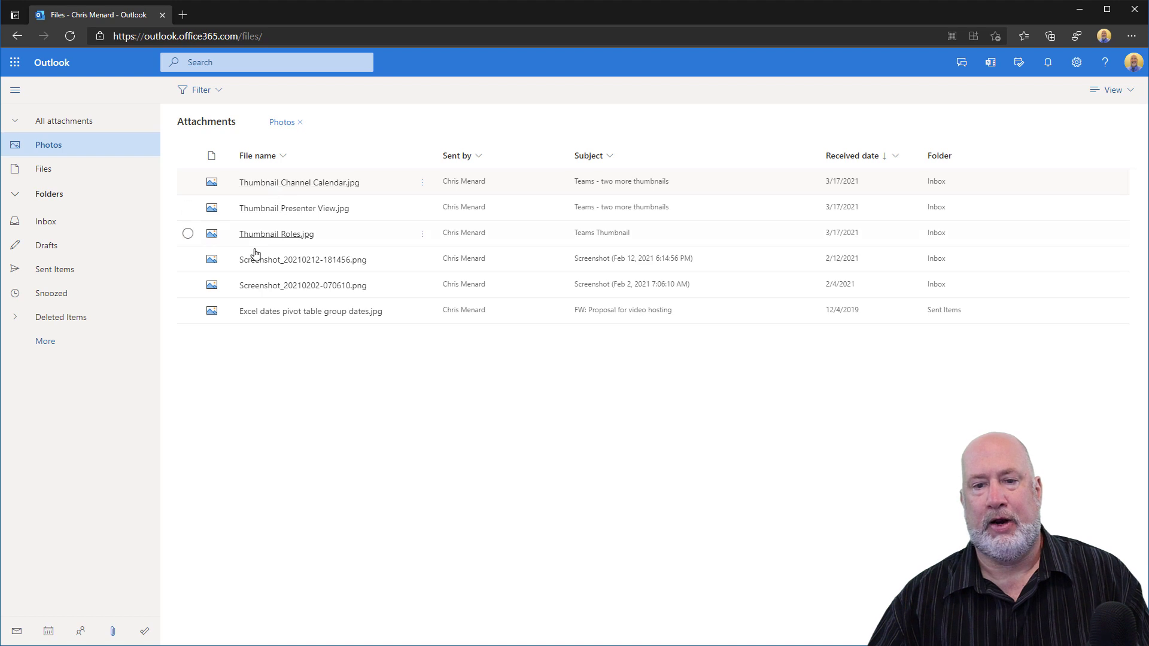
{"action": "left_click", "coordinate": [1125, 96]}
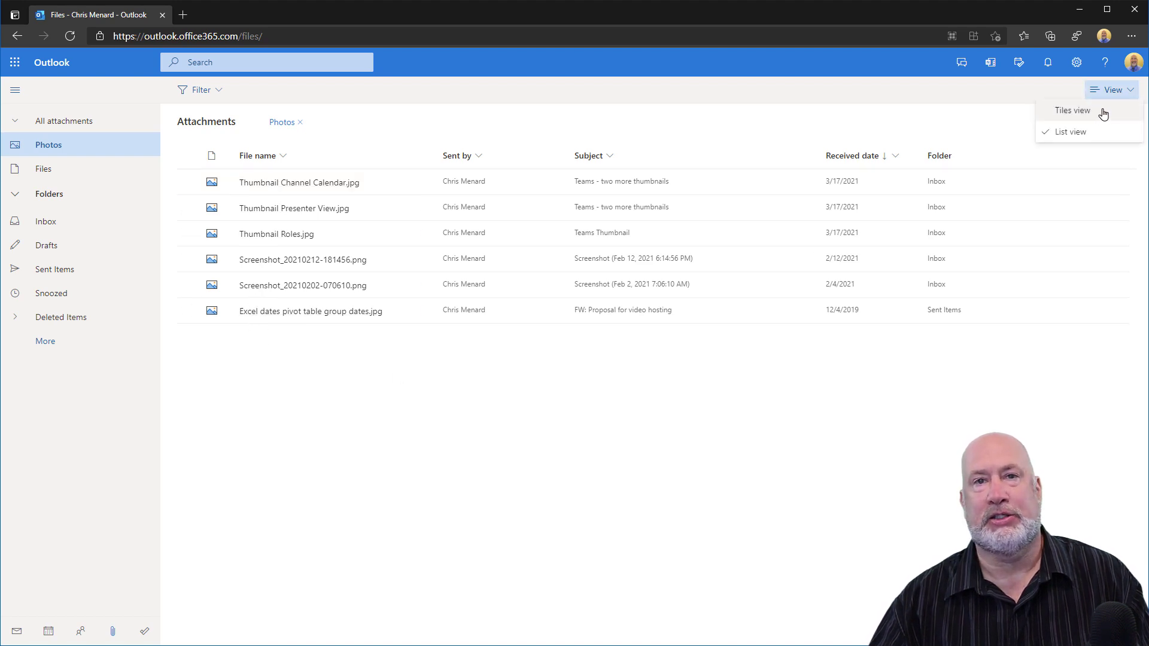
{"action": "left_click", "coordinate": [1104, 113]}
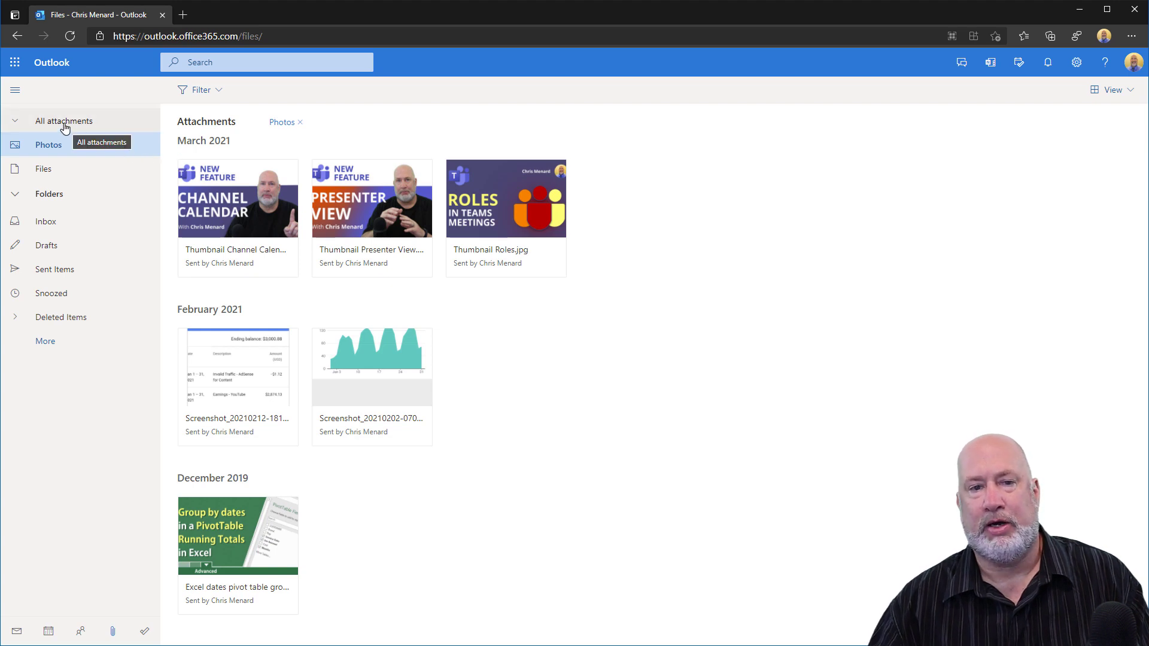
{"action": "left_click", "coordinate": [218, 91]}
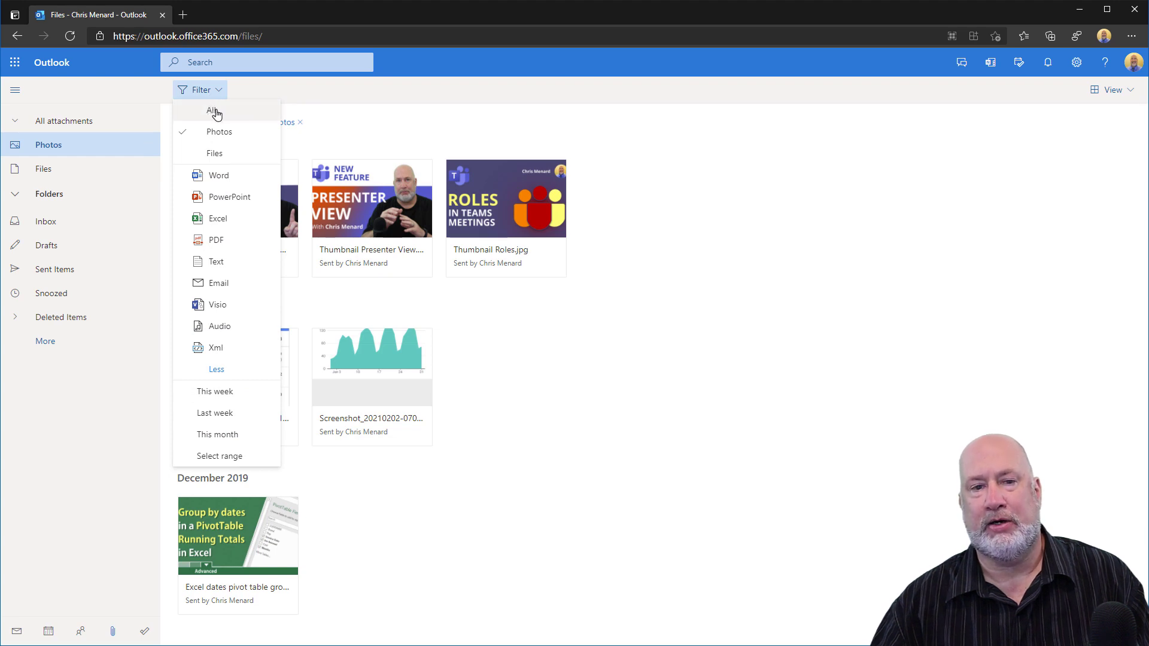
Set the attachment type filter to All and close the filter list.
{"action": "left_click", "coordinate": [214, 112]}
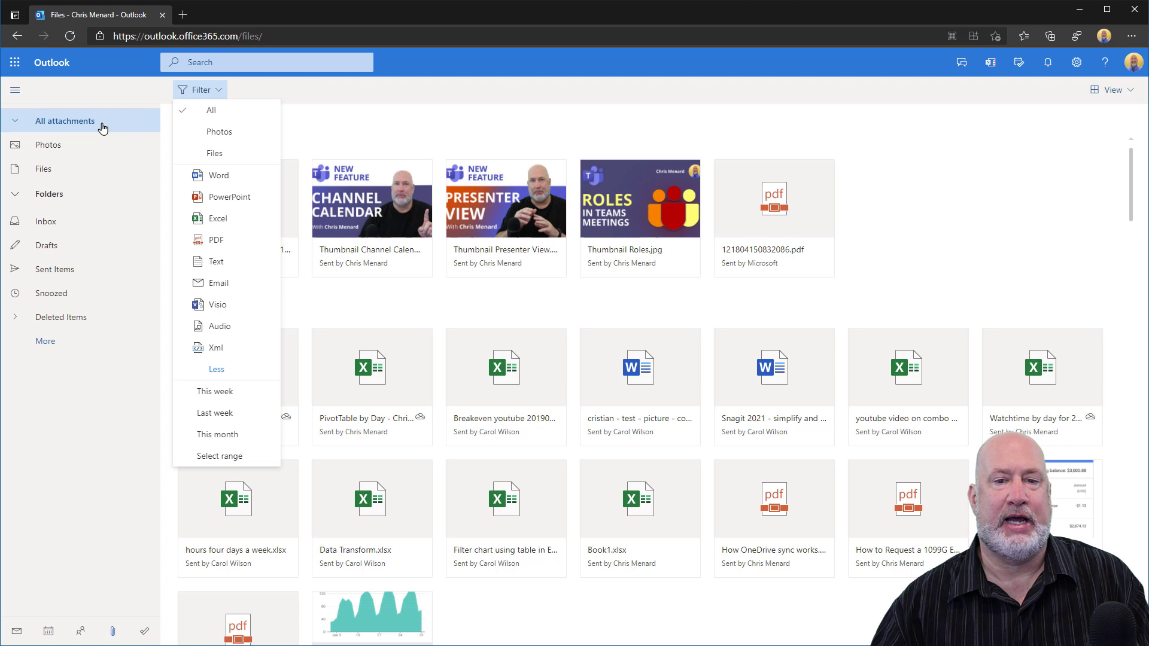
{"action": "left_click", "coordinate": [920, 186]}
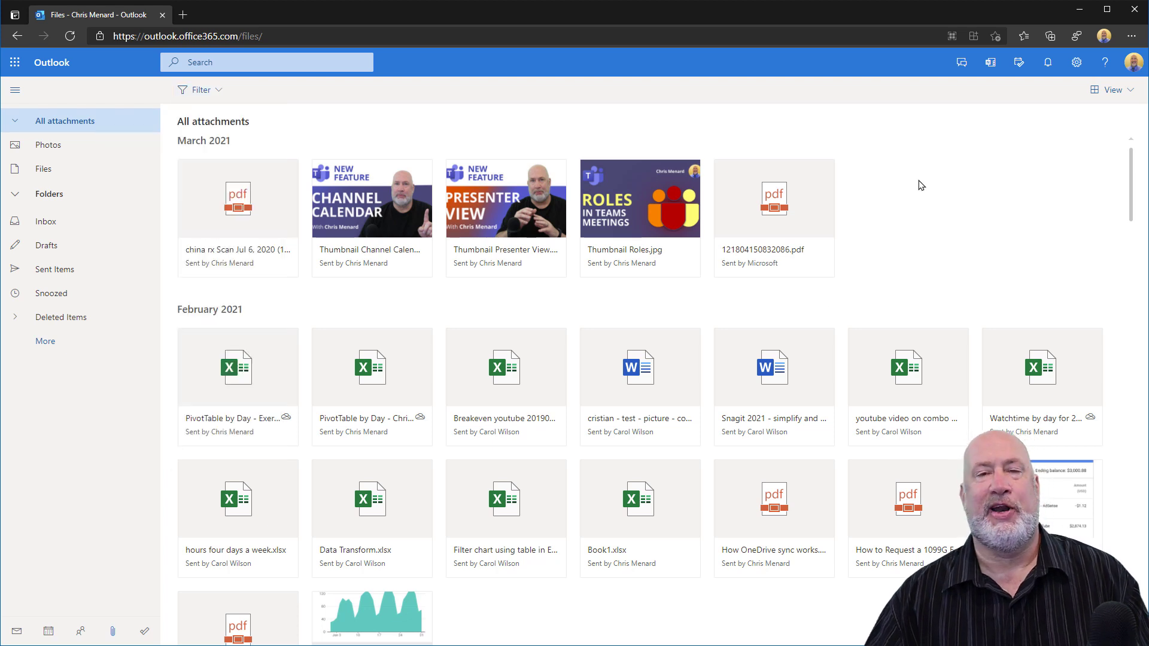